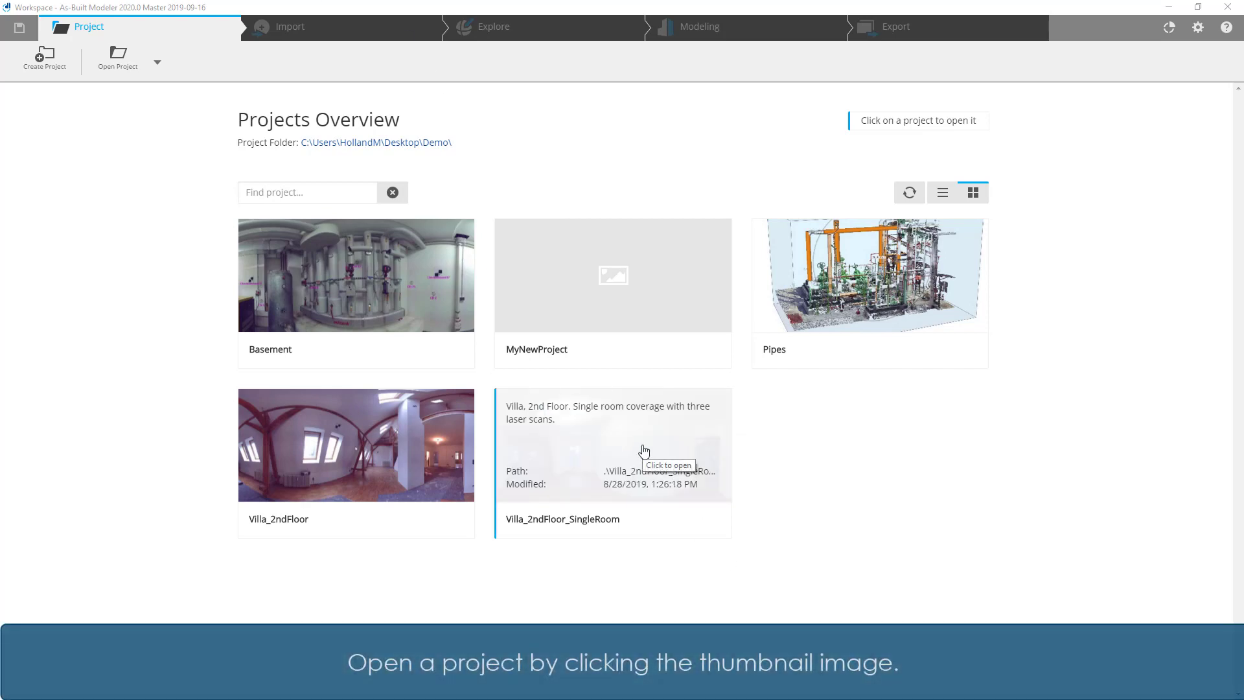
# Step: Open the Villa_2ndFloor_SingleRoom project and examine its point cloud and CAD geometry from several sides in the 3D view
pyautogui.click(643, 455)
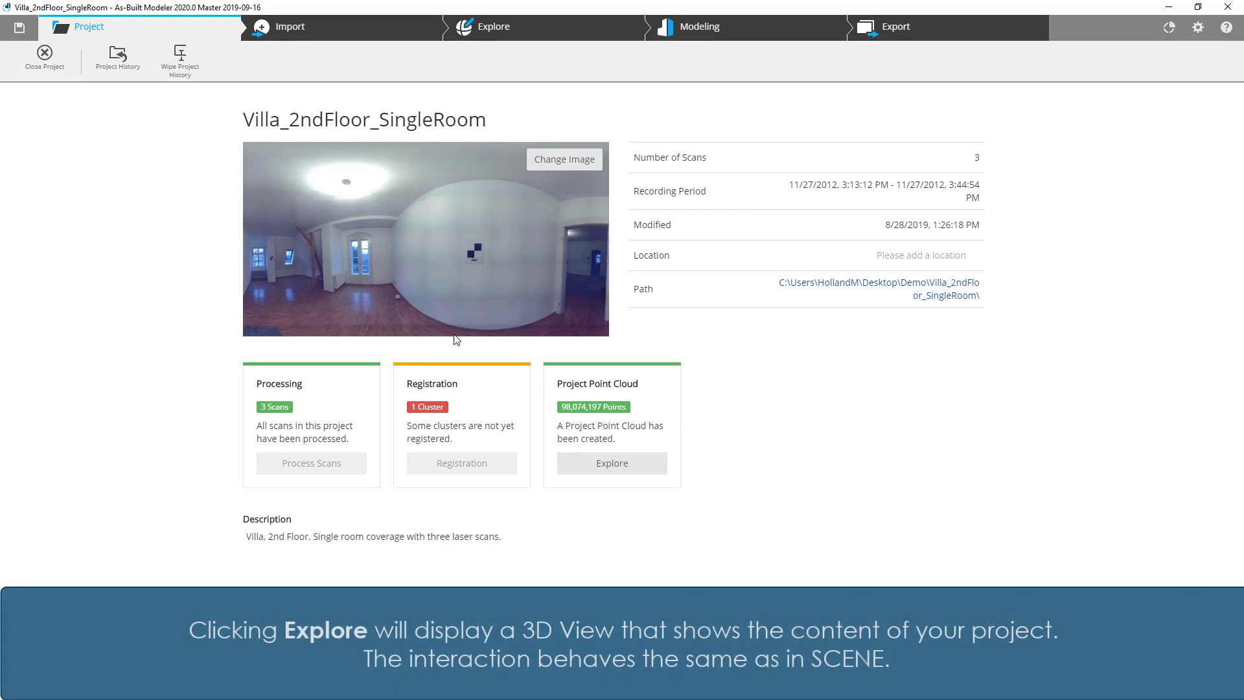
pyautogui.click(608, 469)
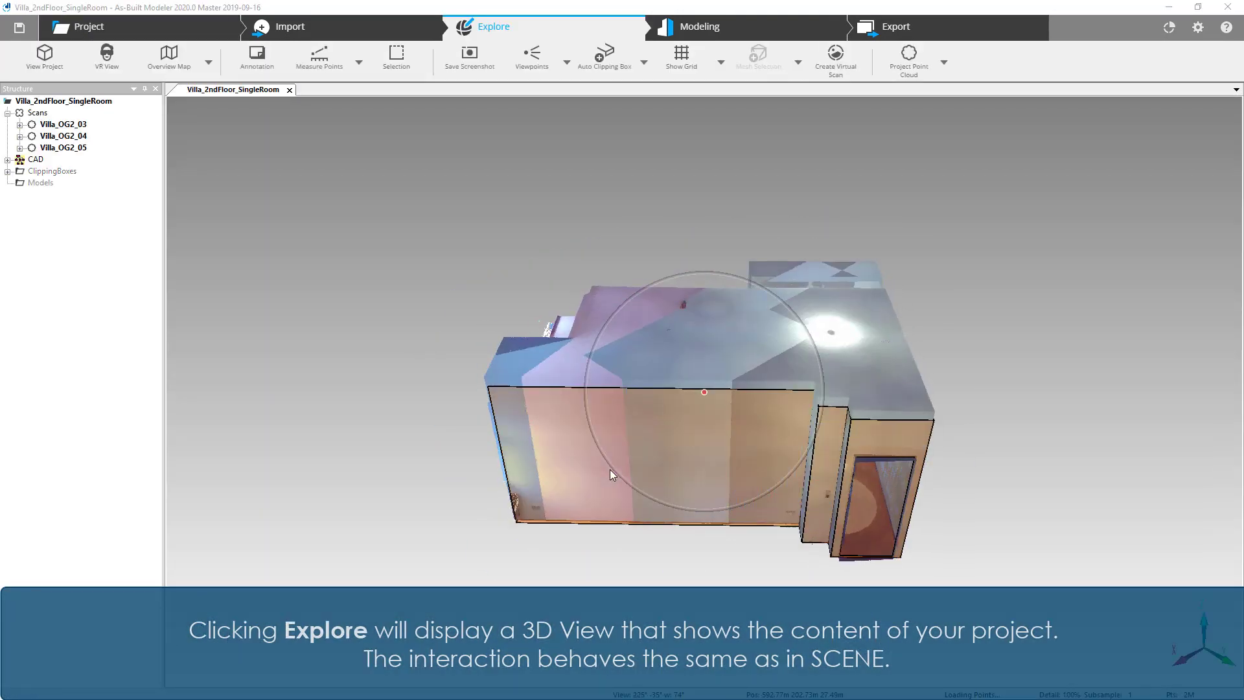
pyautogui.moveTo(1094, 379); pyautogui.dragTo(651, 380)
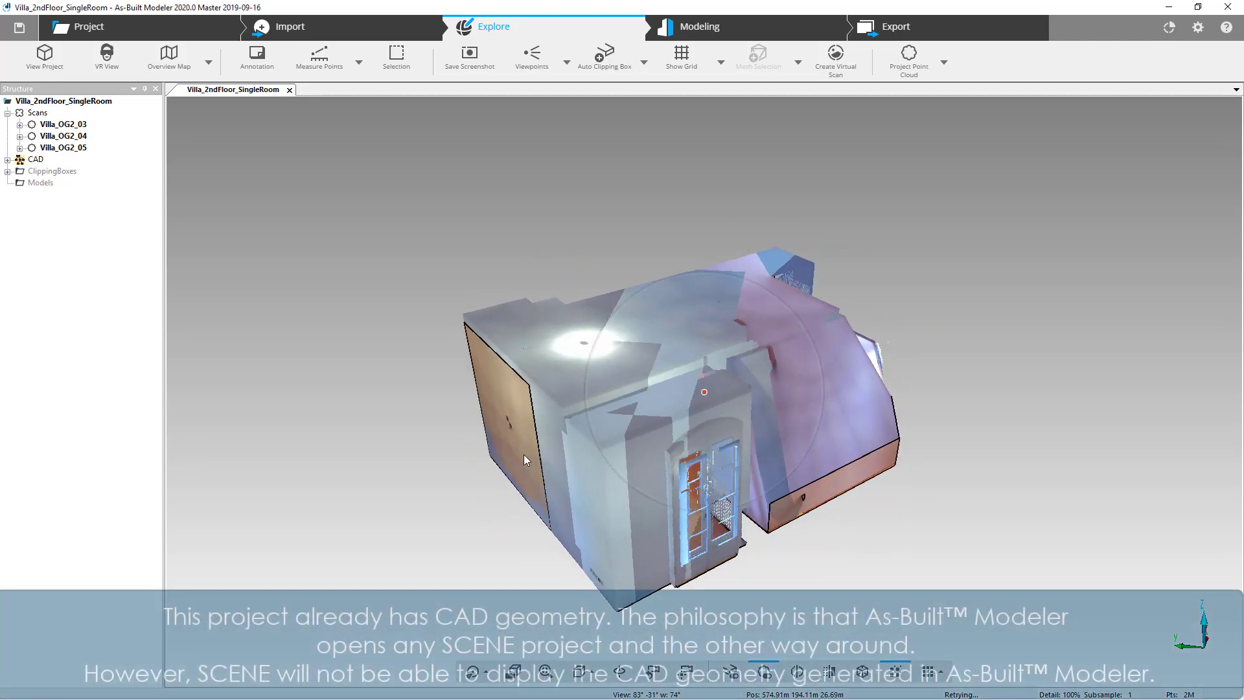
pyautogui.moveTo(489, 464); pyautogui.dragTo(943, 424)
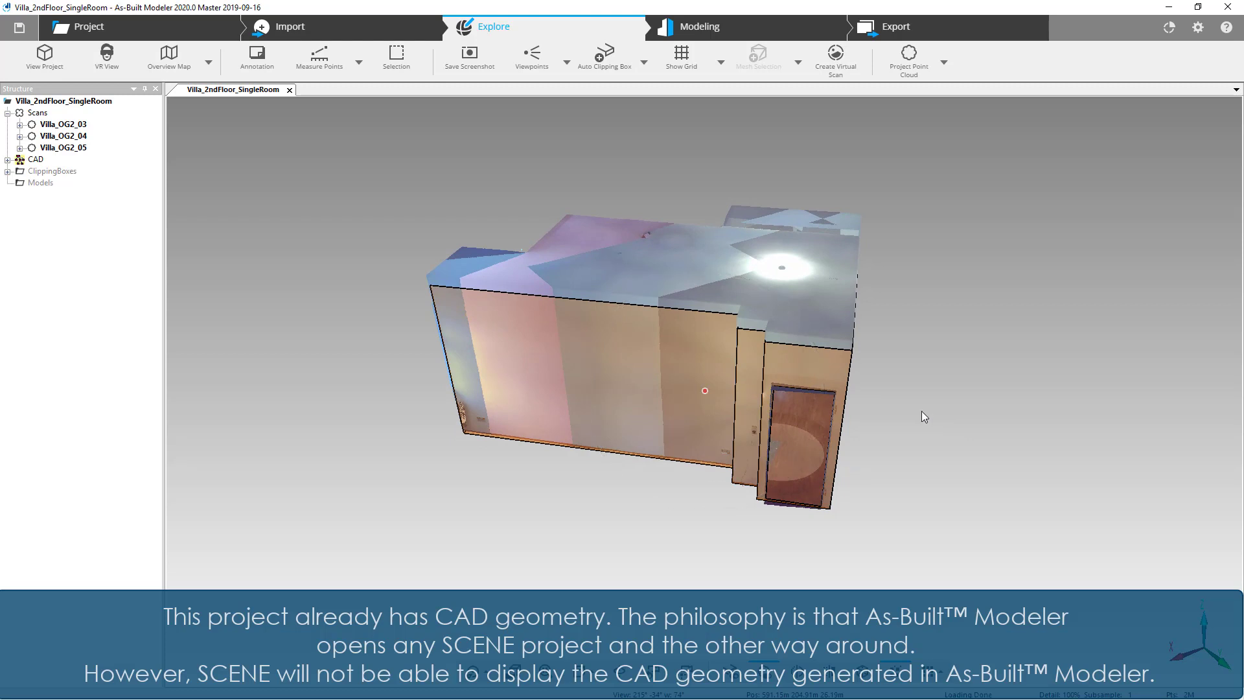
pyautogui.moveTo(864, 444); pyautogui.dragTo(825, 438)
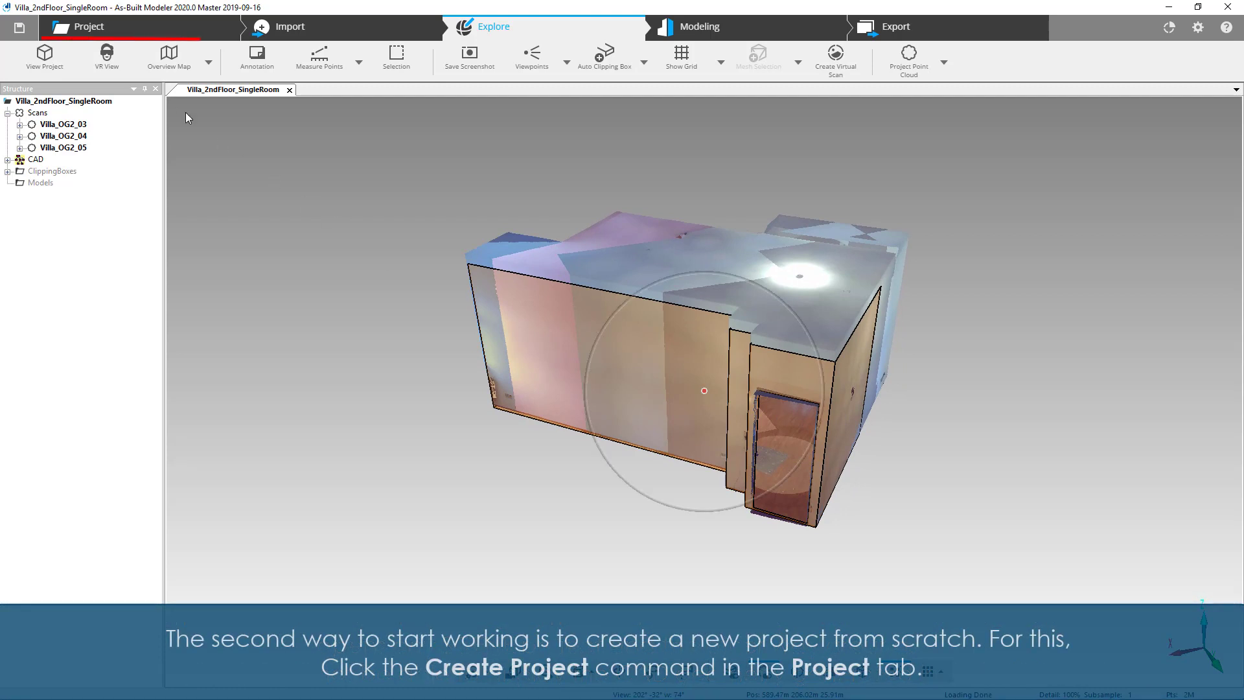
# Step: Return to the projects overview and create a new scan project named MyNewProject in the Demo folder
pyautogui.click(80, 26)
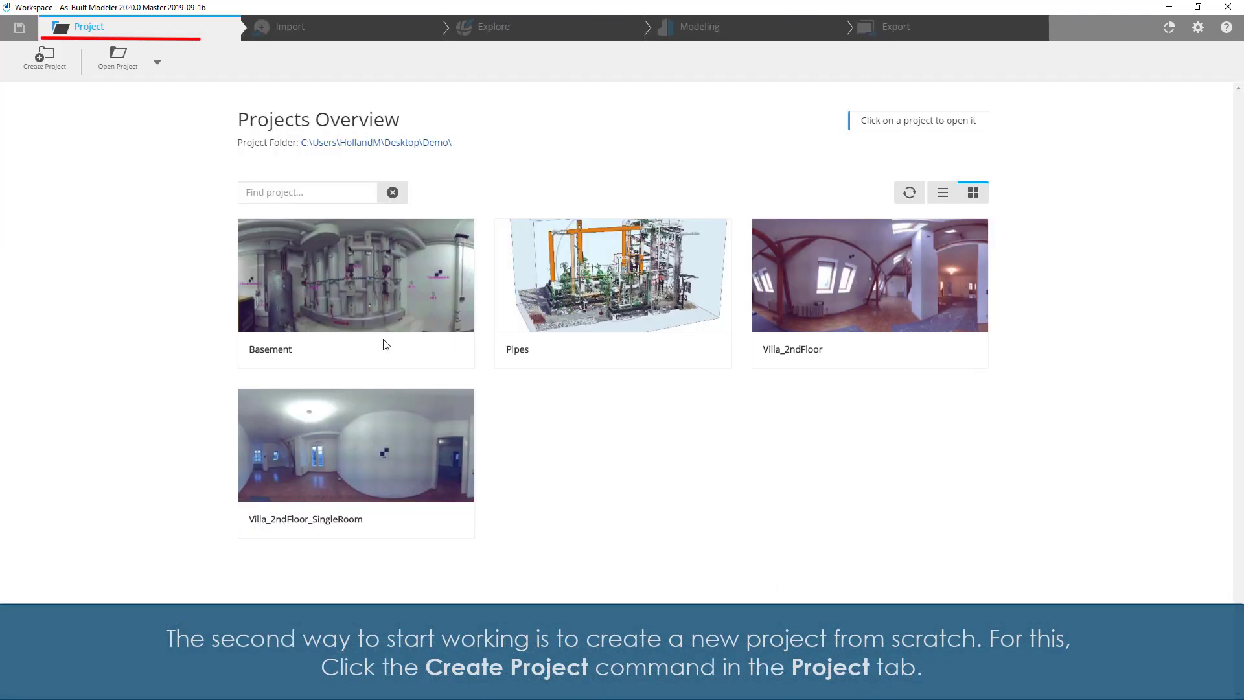
pyautogui.click(42, 59)
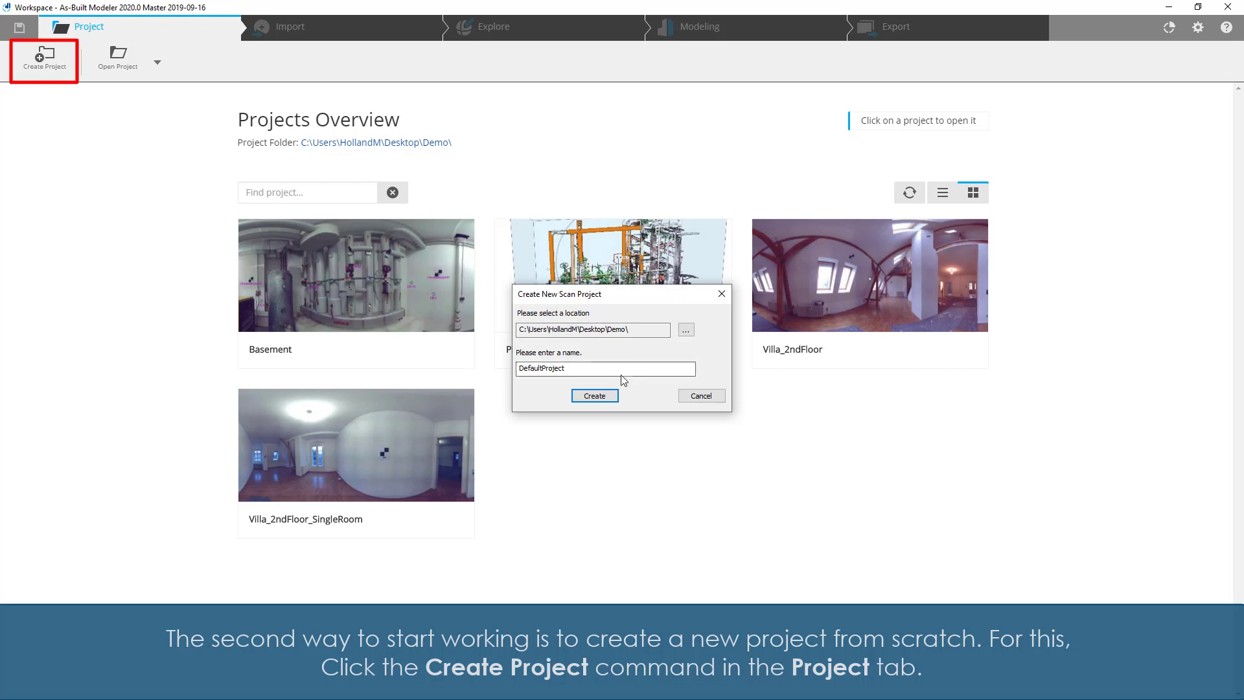
pyautogui.moveTo(621, 373); pyautogui.dragTo(485, 367)
pyautogui.write('My')
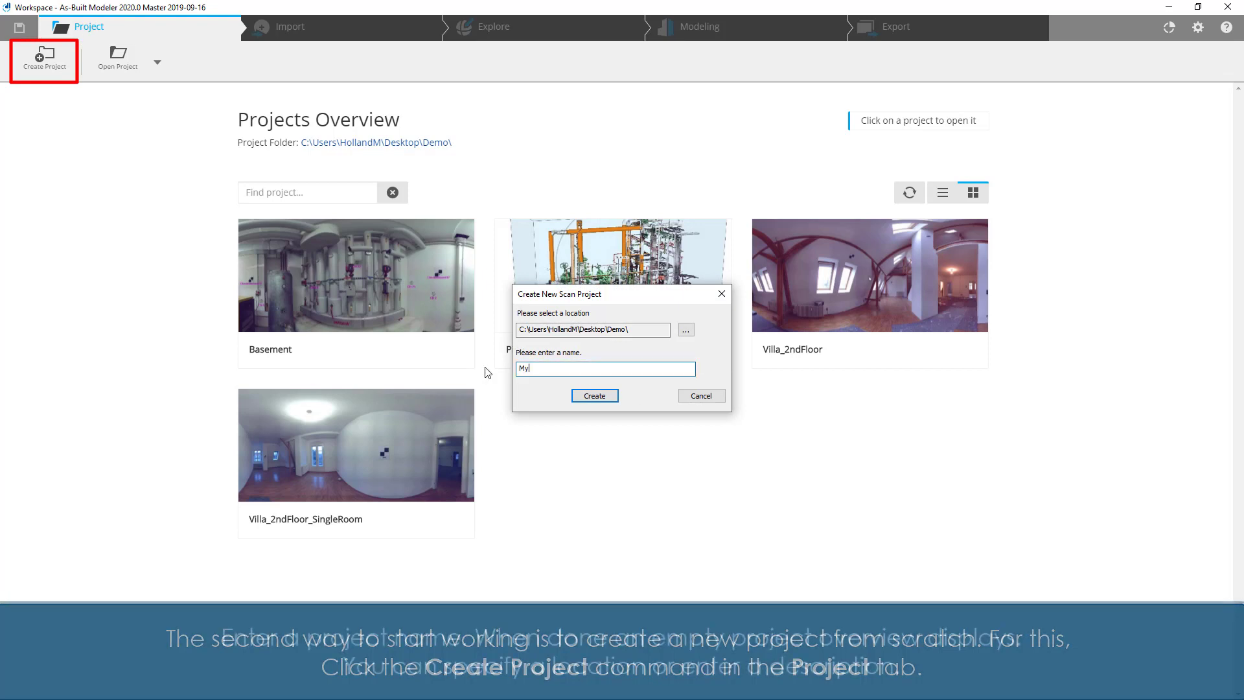
pyautogui.write('NewProject')
pyautogui.press('Return')
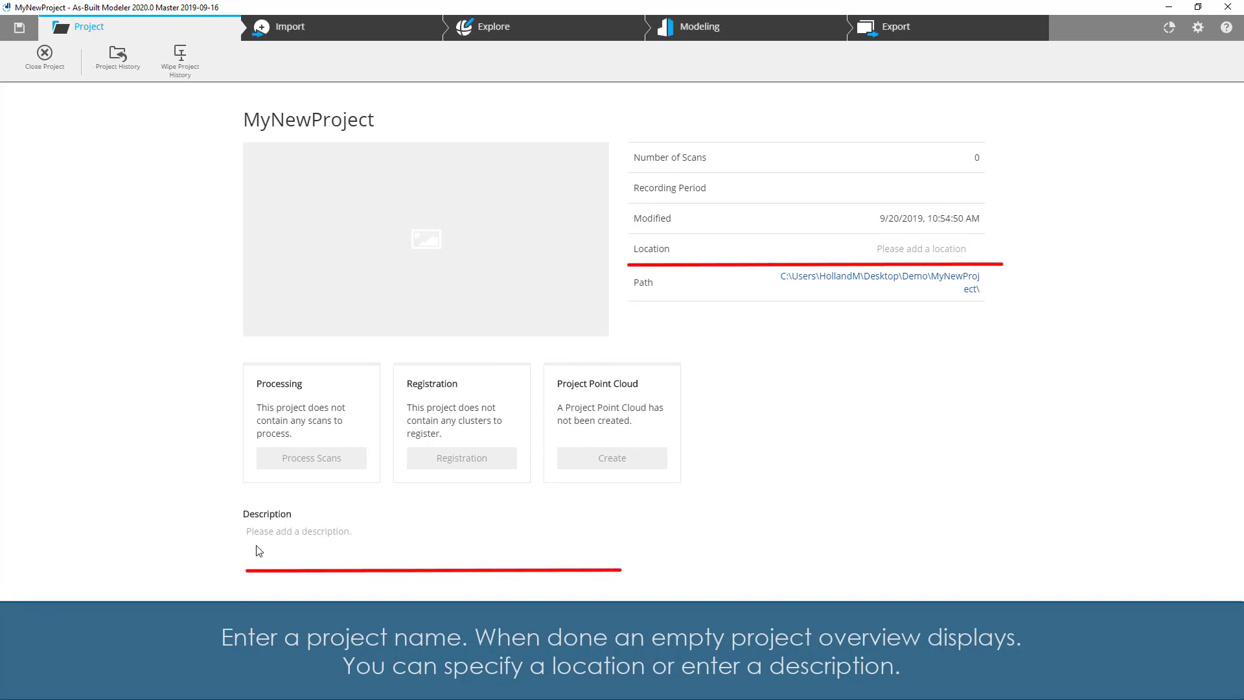
# Step: Import the scan files Villa_EG_1.fls and Villa_EG_2.fls from the desktop into the empty project
pyautogui.click(322, 26)
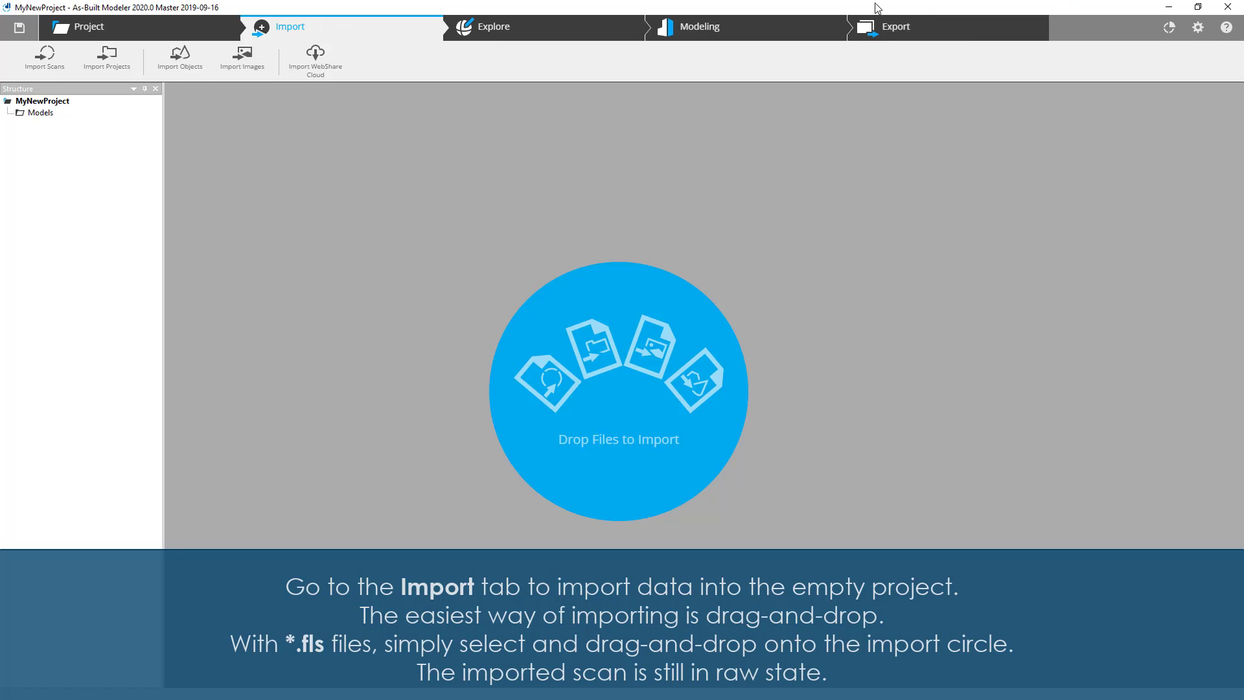
pyautogui.moveTo(877, 7); pyautogui.dragTo(1240, 259)
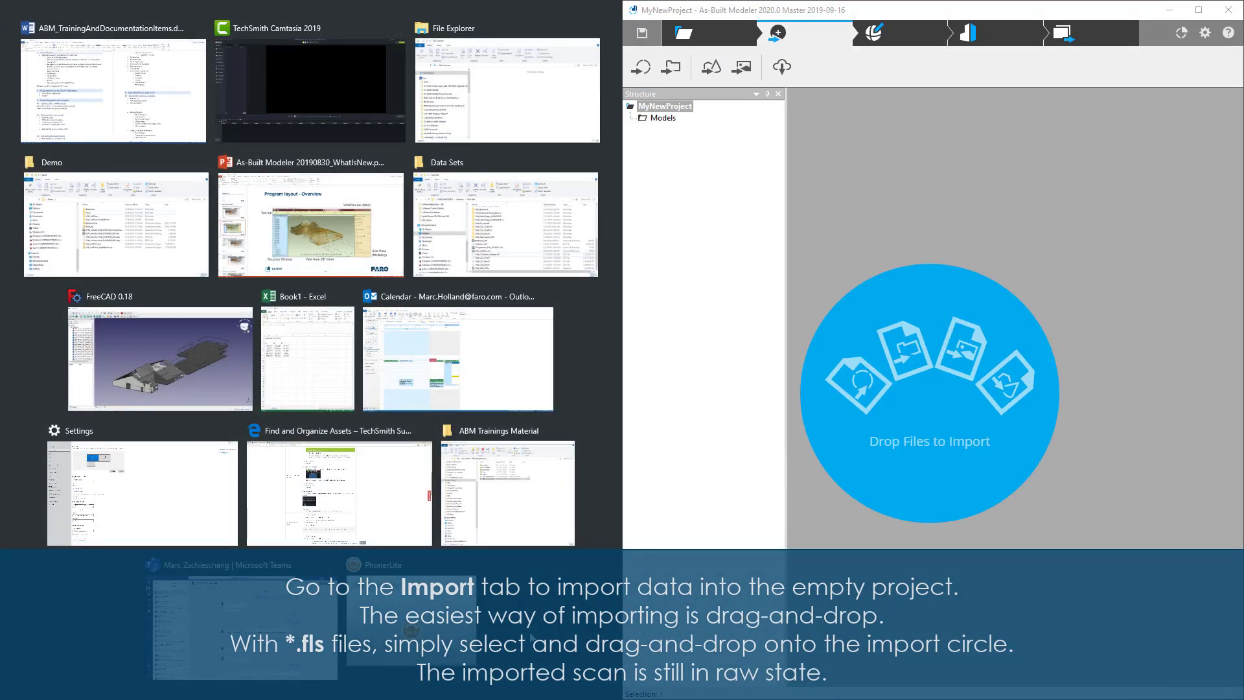
pyautogui.click(1068, 379)
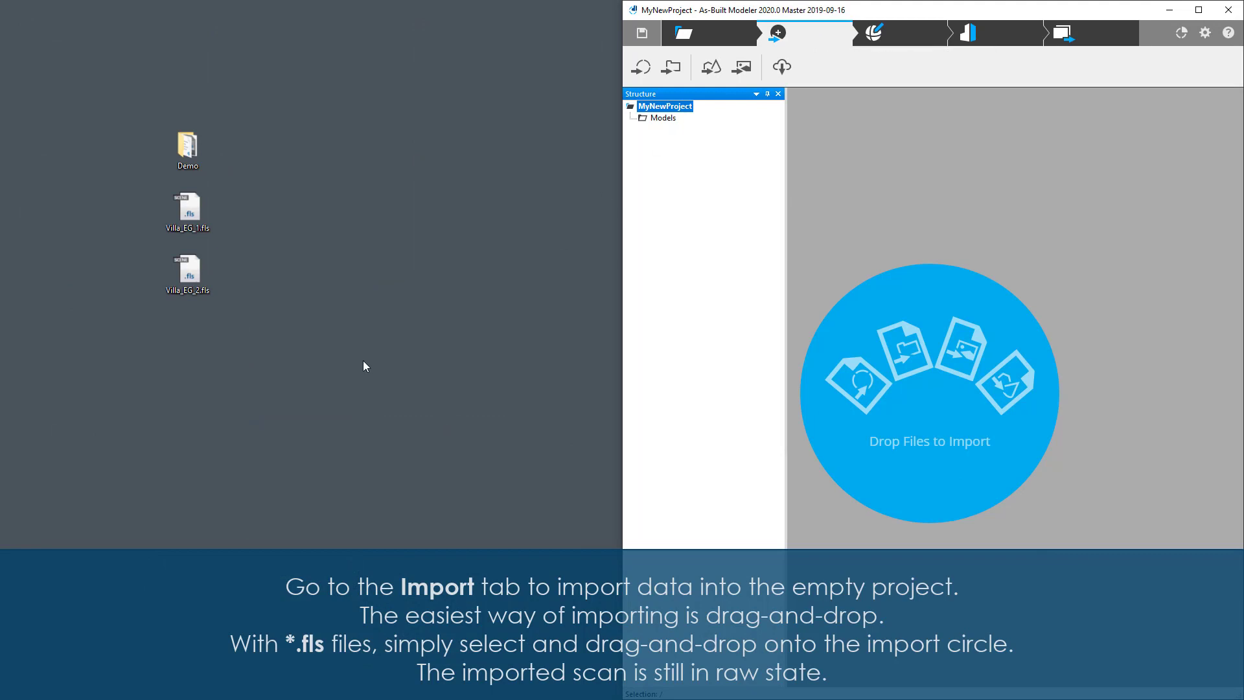
pyautogui.moveTo(335, 354); pyautogui.dragTo(934, 344)
pyautogui.click(1078, 400)
pyautogui.click(1198, 10)
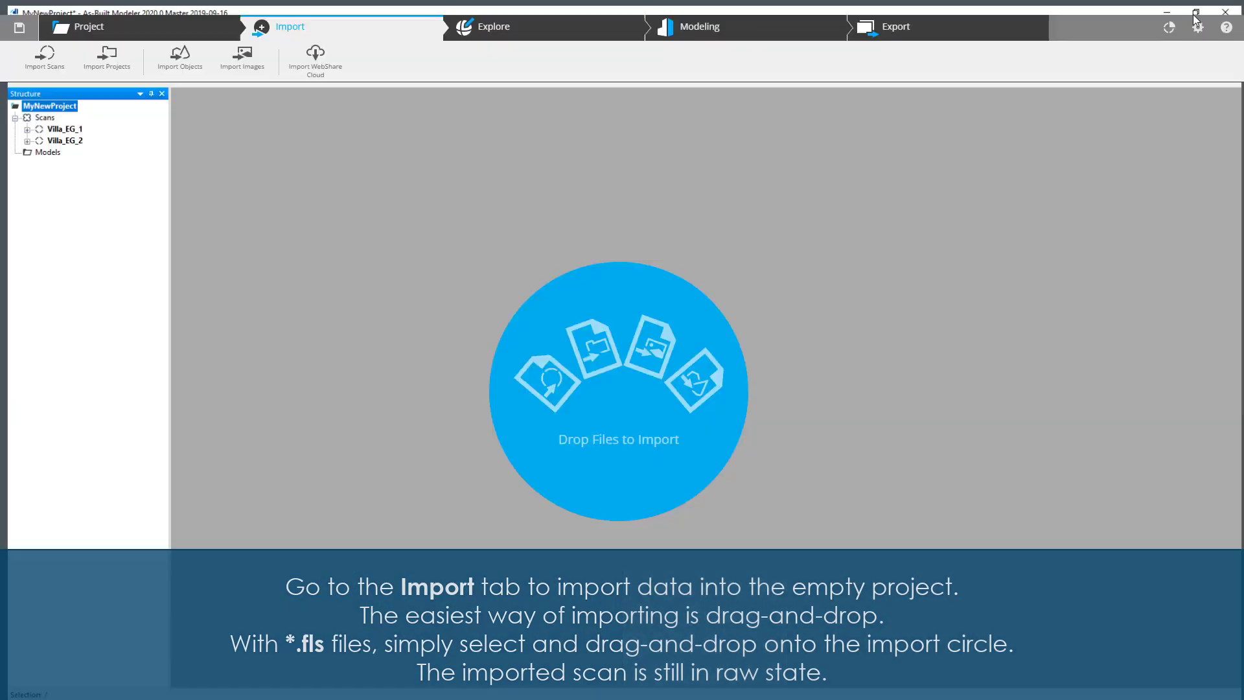
# Step: Show the project in the 3D view and load the raw scan Villa_EG_1 into memory
pyautogui.click(20, 124)
pyautogui.click(57, 127)
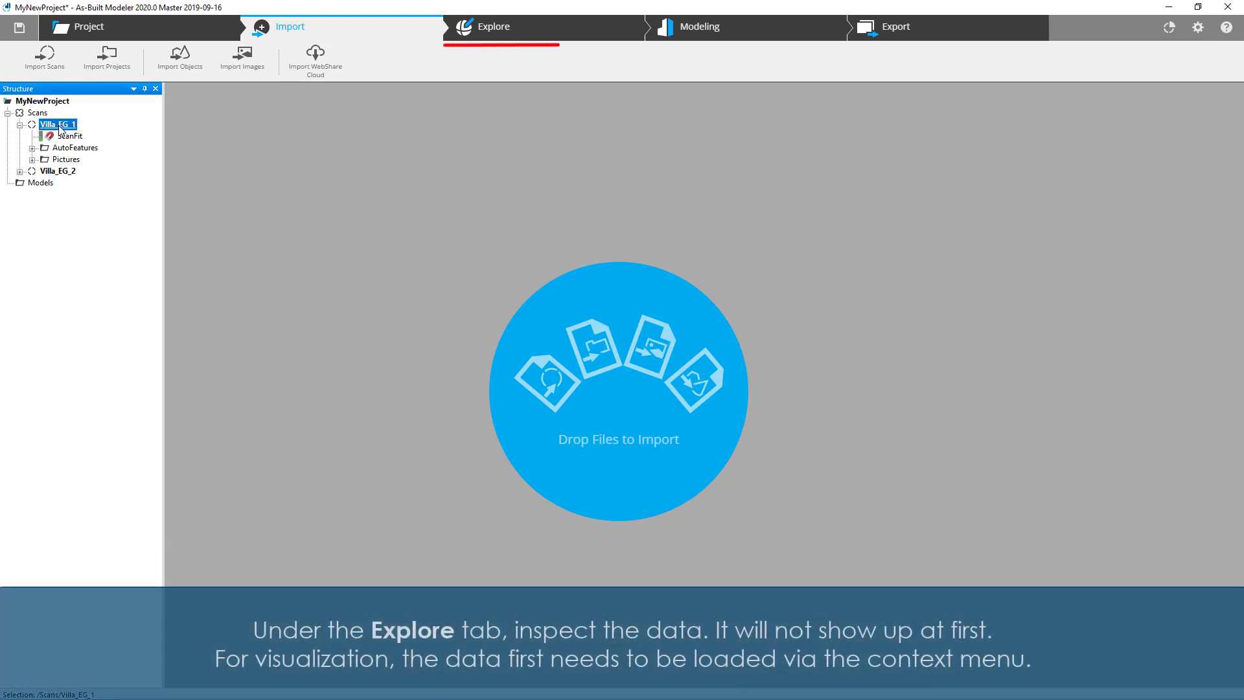
pyautogui.click(514, 27)
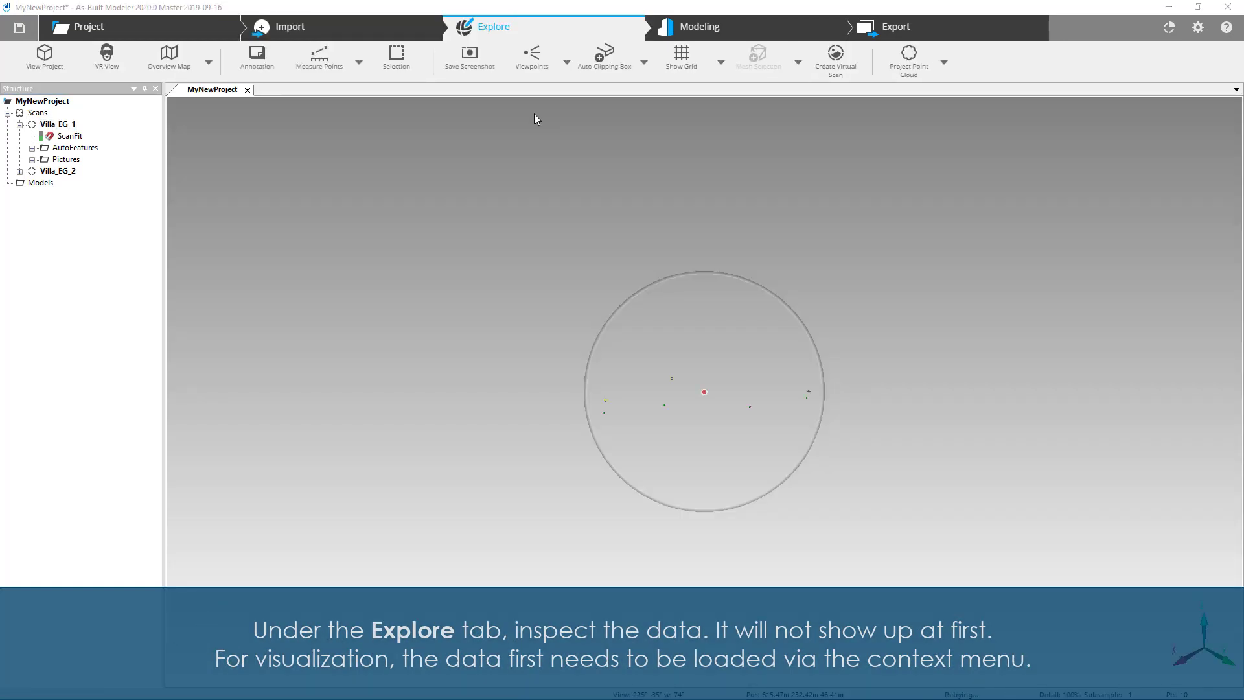
pyautogui.moveTo(732, 507); pyautogui.dragTo(754, 476)
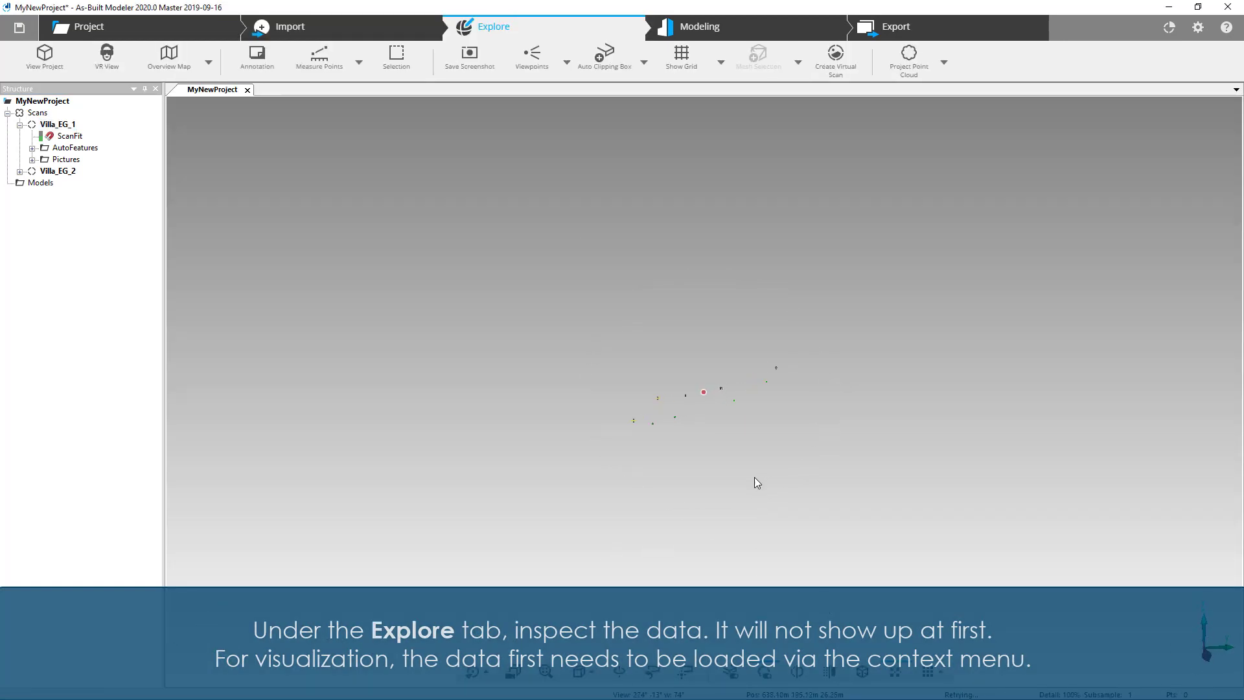
pyautogui.rightClick(63, 128)
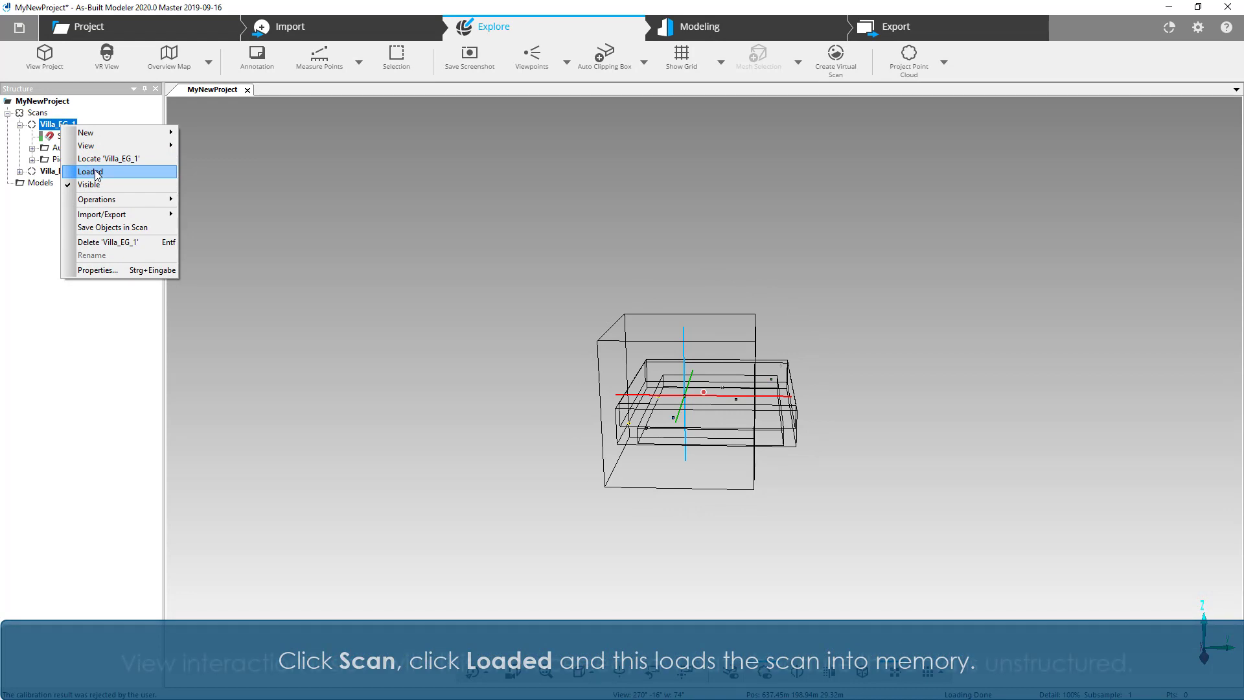
pyautogui.click(94, 172)
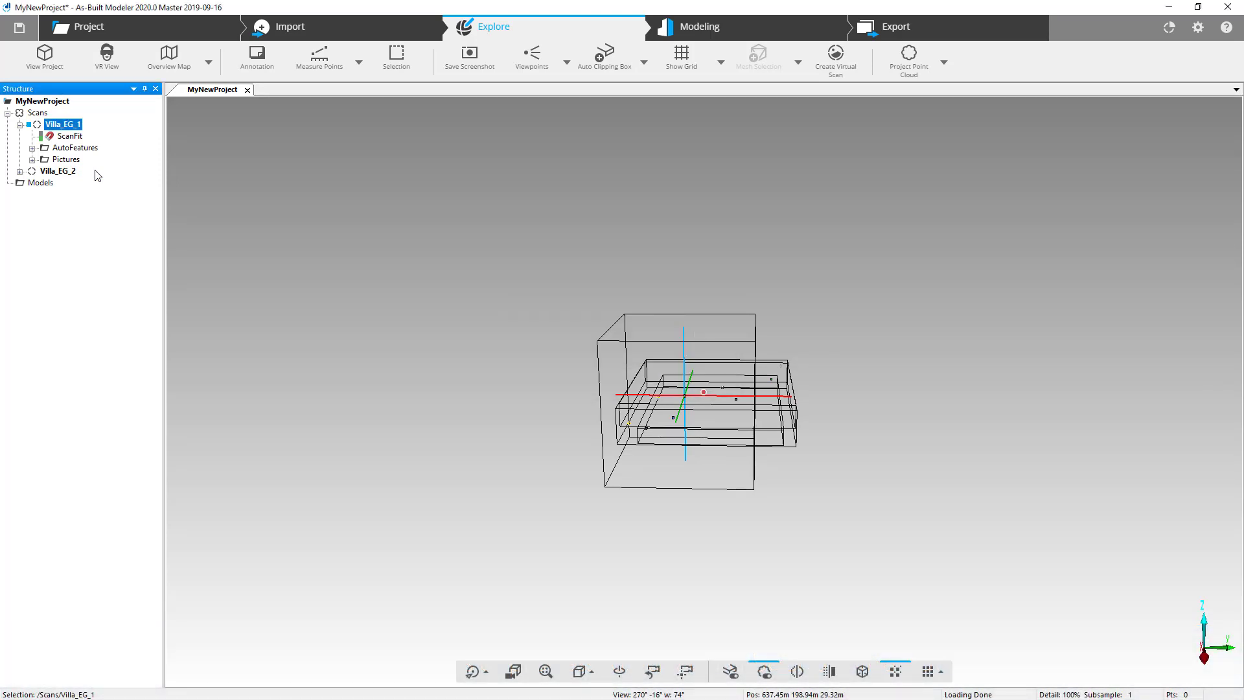
# Step: Examine the loaded raw scan Villa_EG_1 from several sides and from above
pyautogui.click(500, 514)
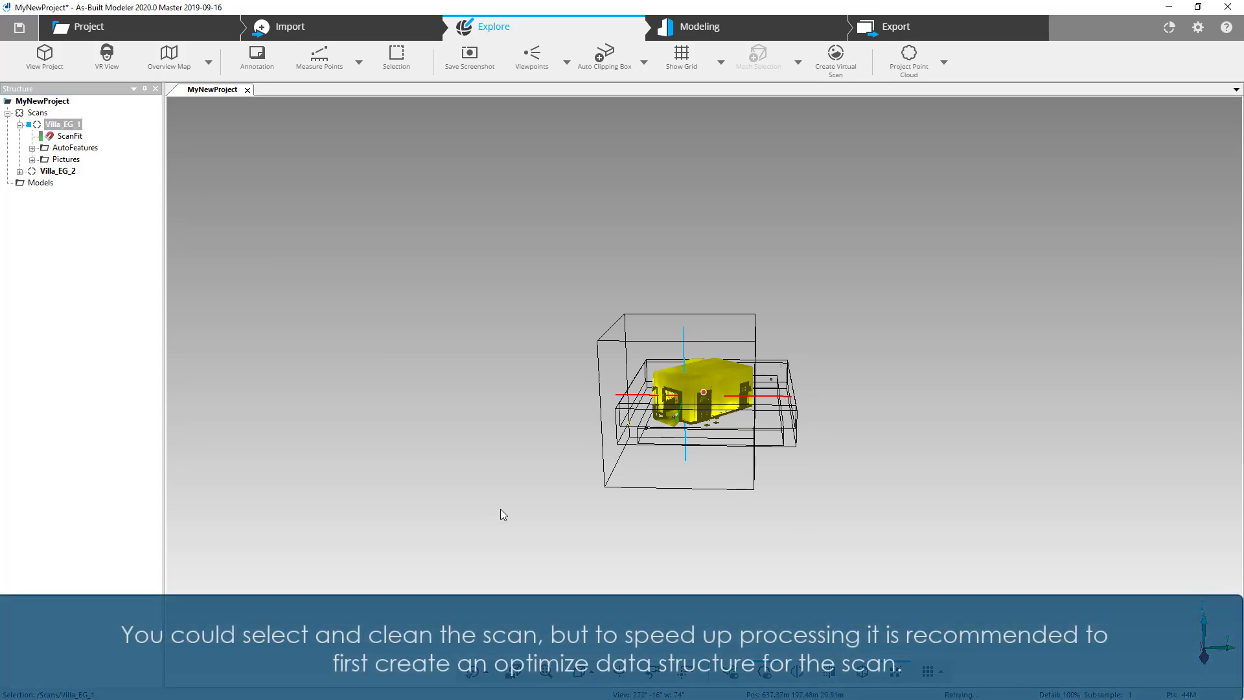
pyautogui.moveTo(564, 539); pyautogui.dragTo(659, 554)
pyautogui.moveTo(772, 562); pyautogui.dragTo(869, 551)
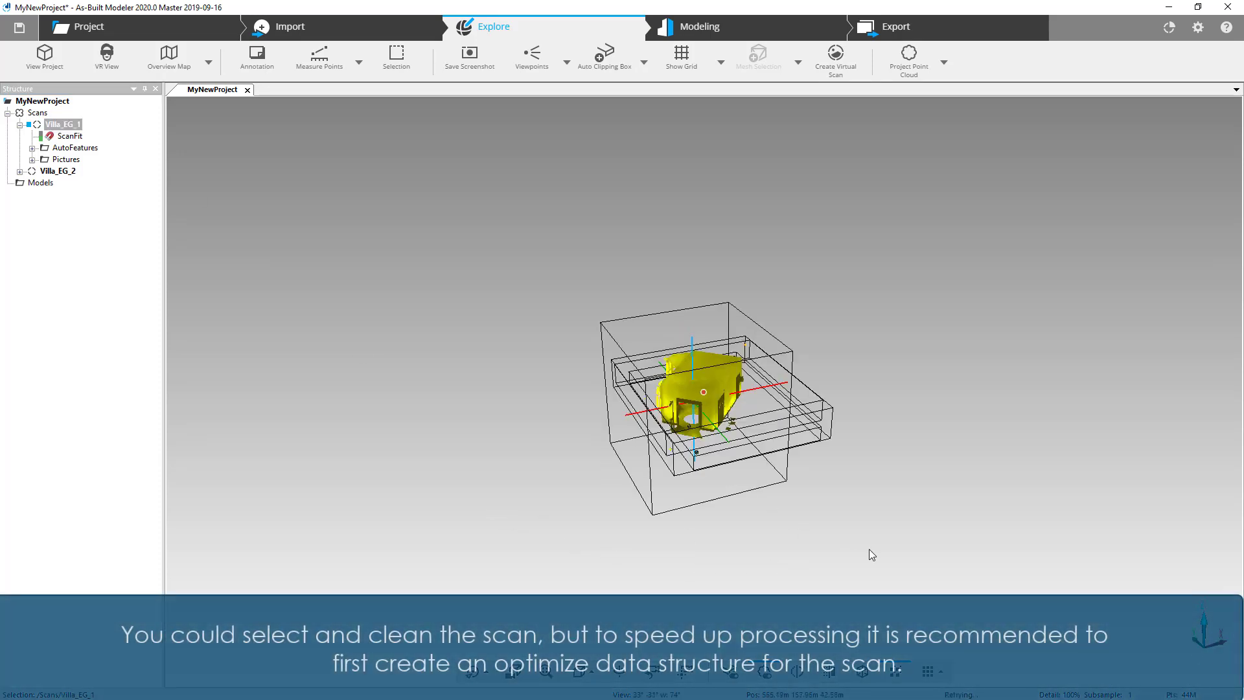
pyautogui.moveTo(941, 525); pyautogui.dragTo(963, 520)
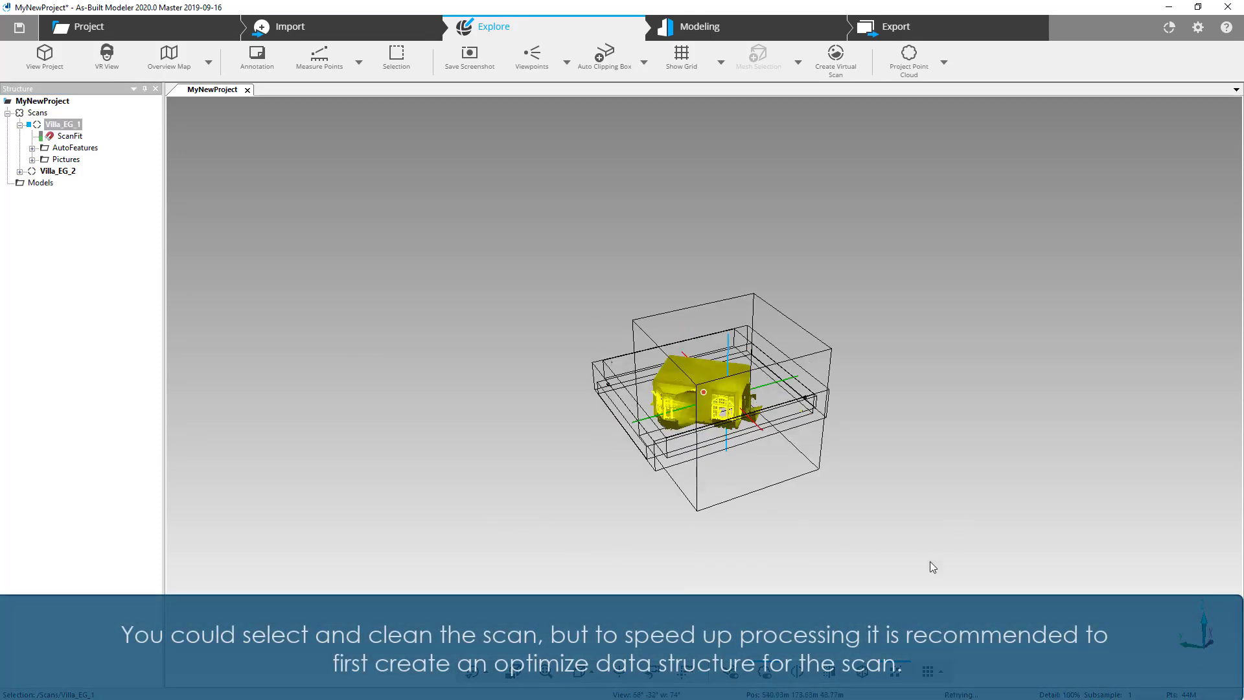
pyautogui.moveTo(857, 495); pyautogui.dragTo(855, 456)
pyautogui.moveTo(834, 503); pyautogui.dragTo(826, 526)
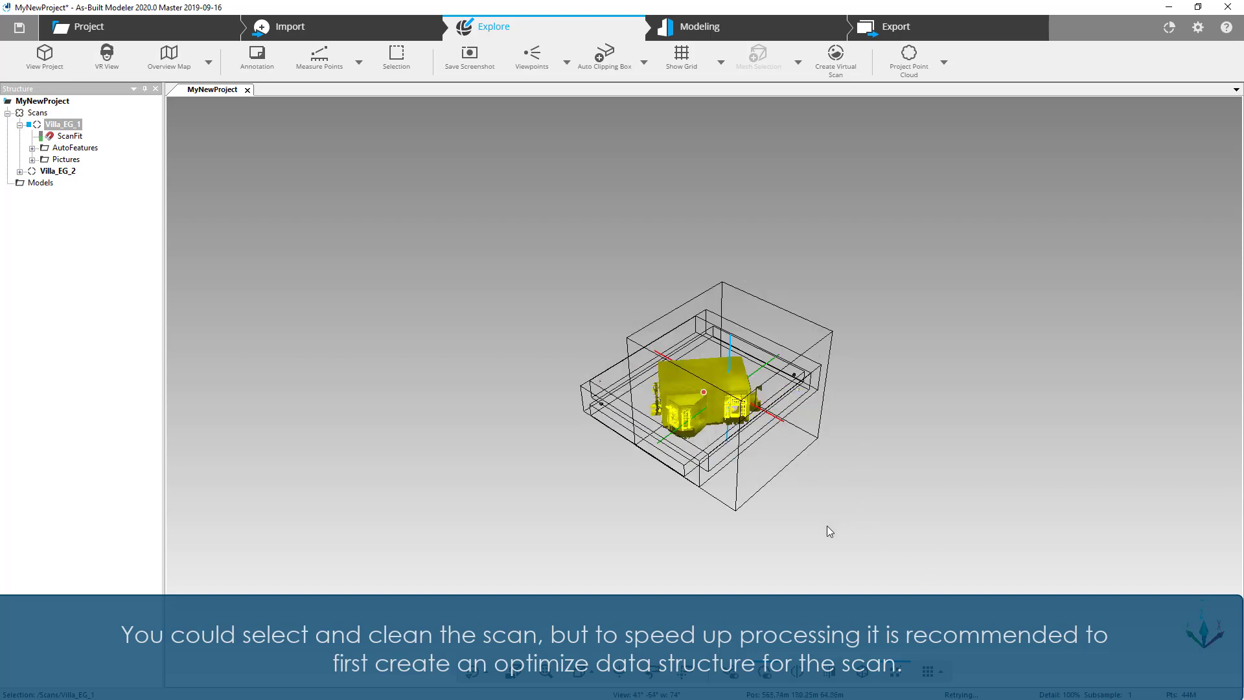
pyautogui.moveTo(728, 371); pyautogui.dragTo(926, 538)
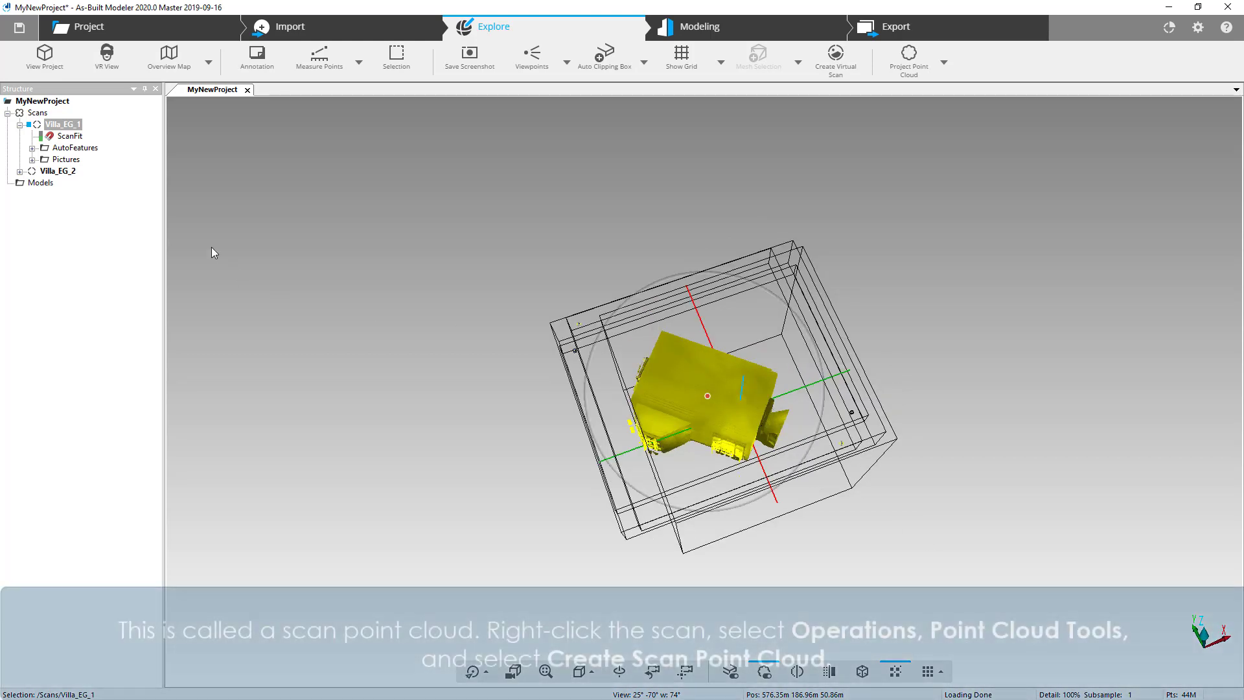
# Step: Create a scan point cloud for Villa_EG_1, keeping the default filter settings and temporary data folder
pyautogui.rightClick(67, 127)
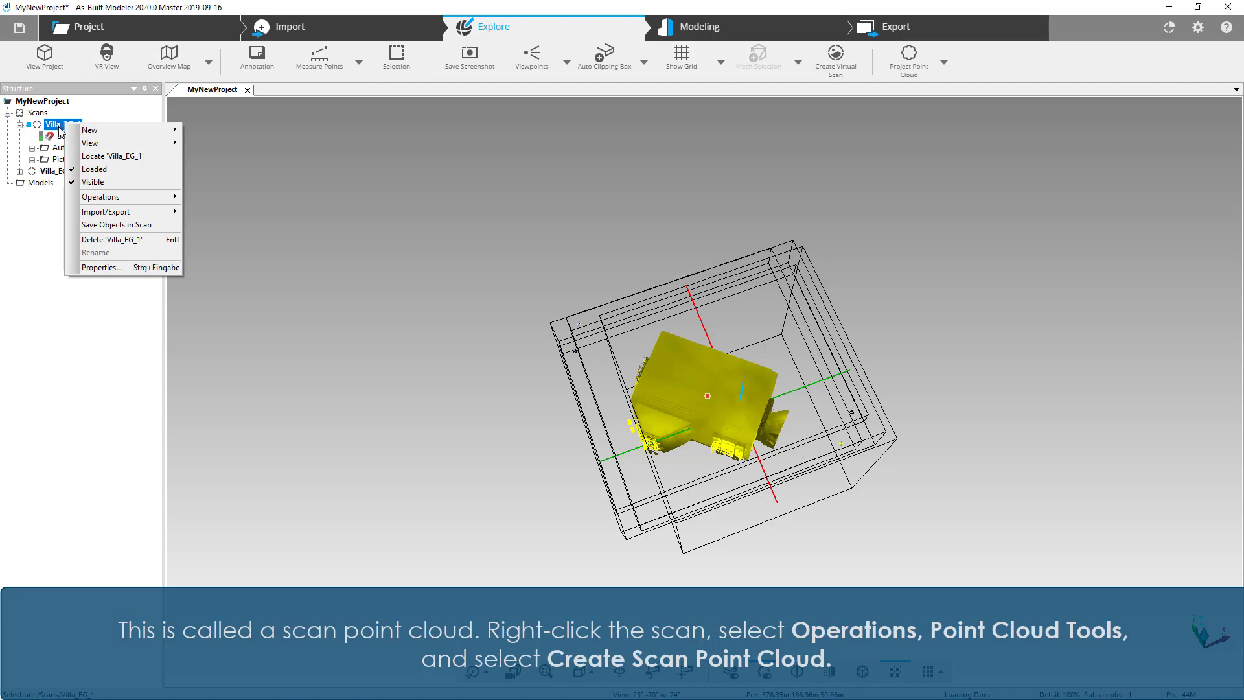
pyautogui.moveTo(129, 197)
pyautogui.moveTo(223, 199)
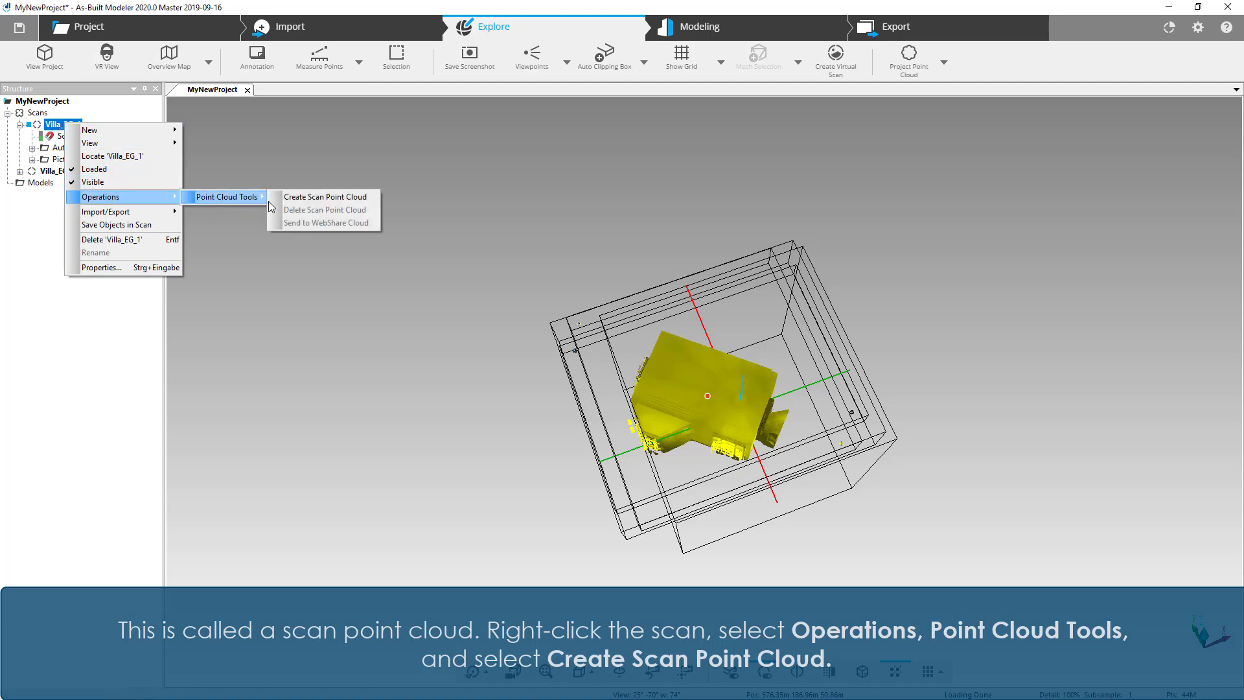
pyautogui.click(310, 198)
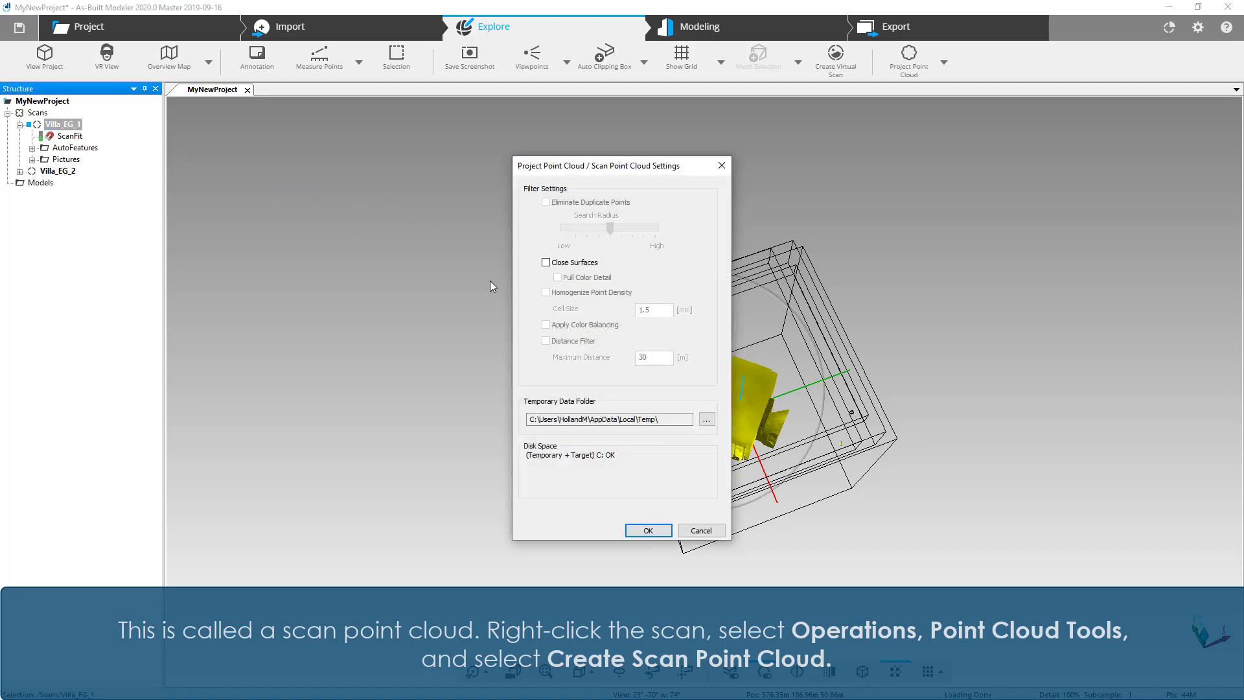
pyautogui.click(656, 529)
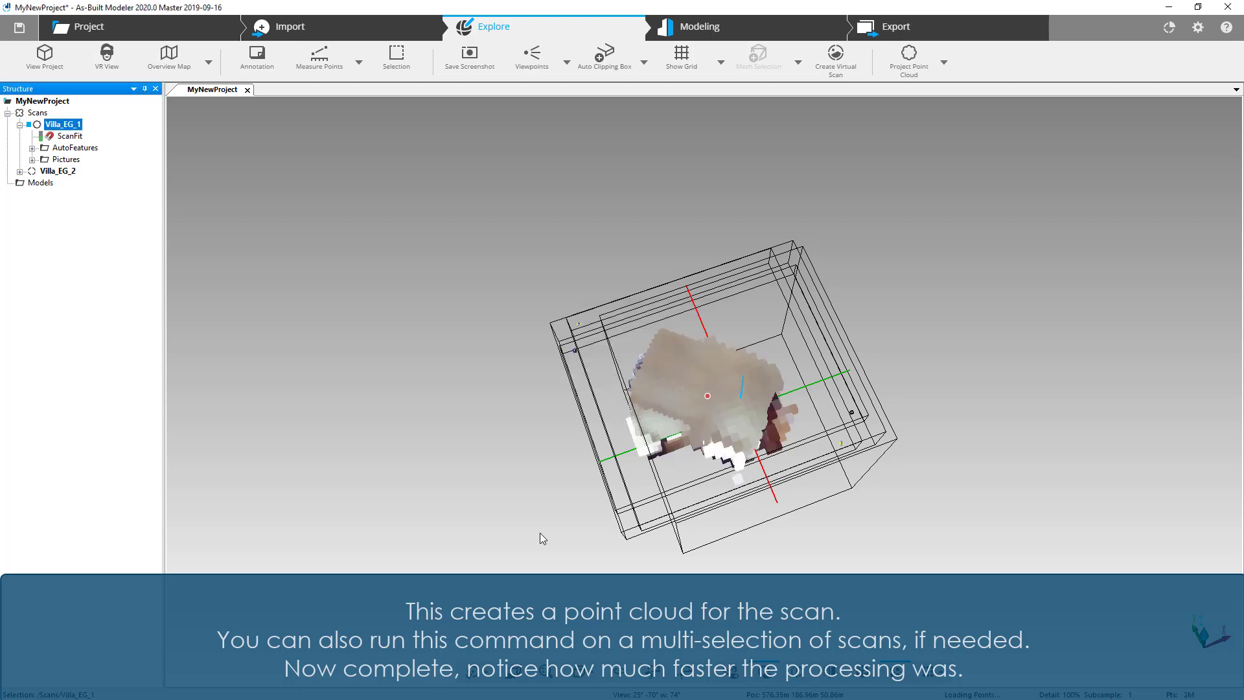
# Step: Inspect the processed Villa_EG_1 point cloud up close around the windows and door for areas missing scan data
pyautogui.moveTo(539, 532); pyautogui.dragTo(789, 364)
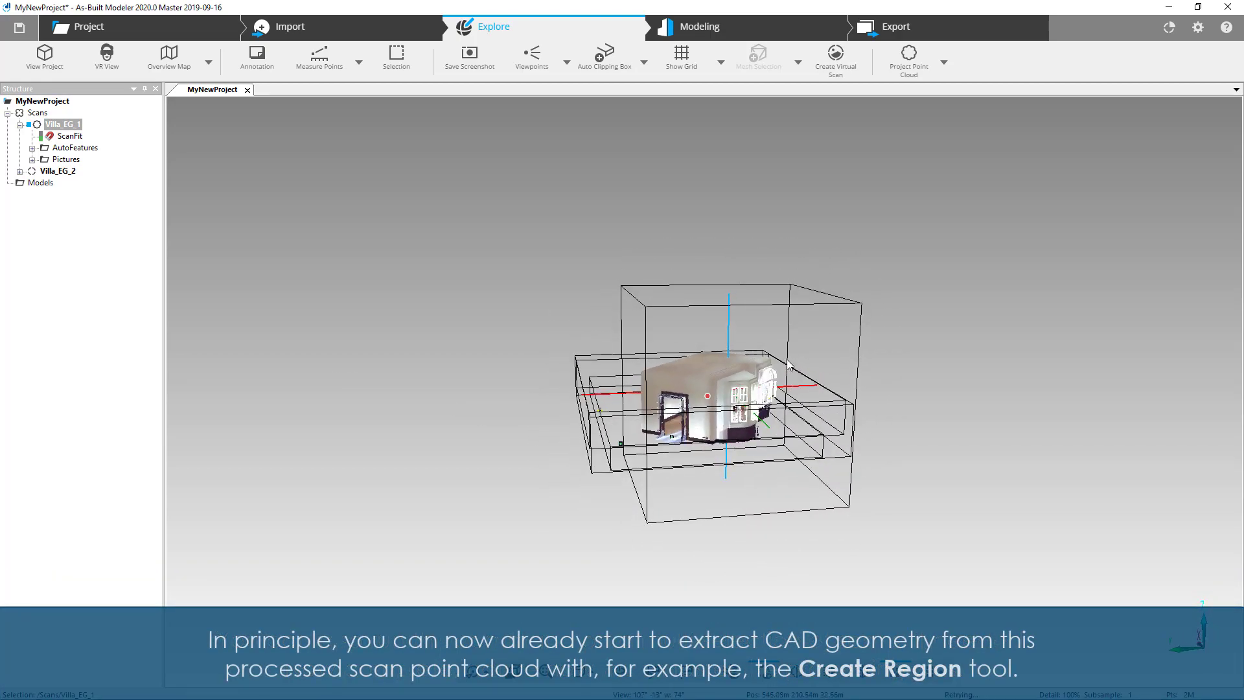
pyautogui.scroll(5, 771, 402)
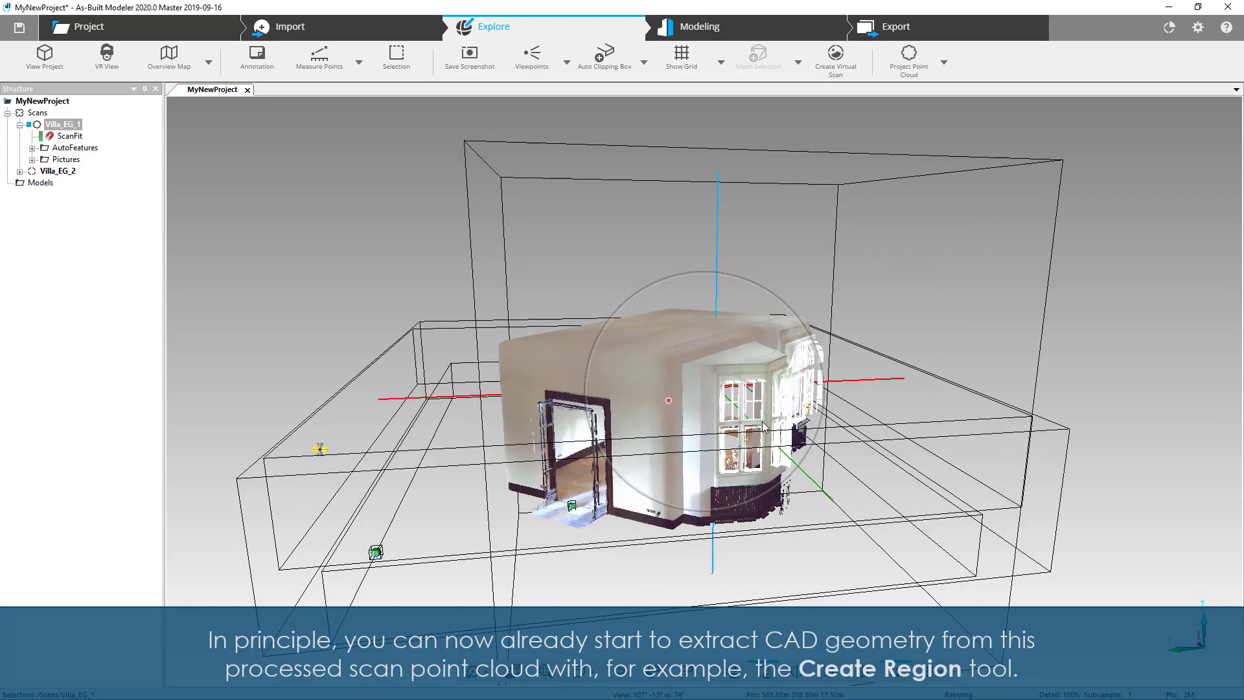
pyautogui.moveTo(762, 422); pyautogui.dragTo(856, 326)
pyautogui.moveTo(1017, 283); pyautogui.dragTo(725, 369)
pyautogui.moveTo(984, 337); pyautogui.dragTo(736, 367)
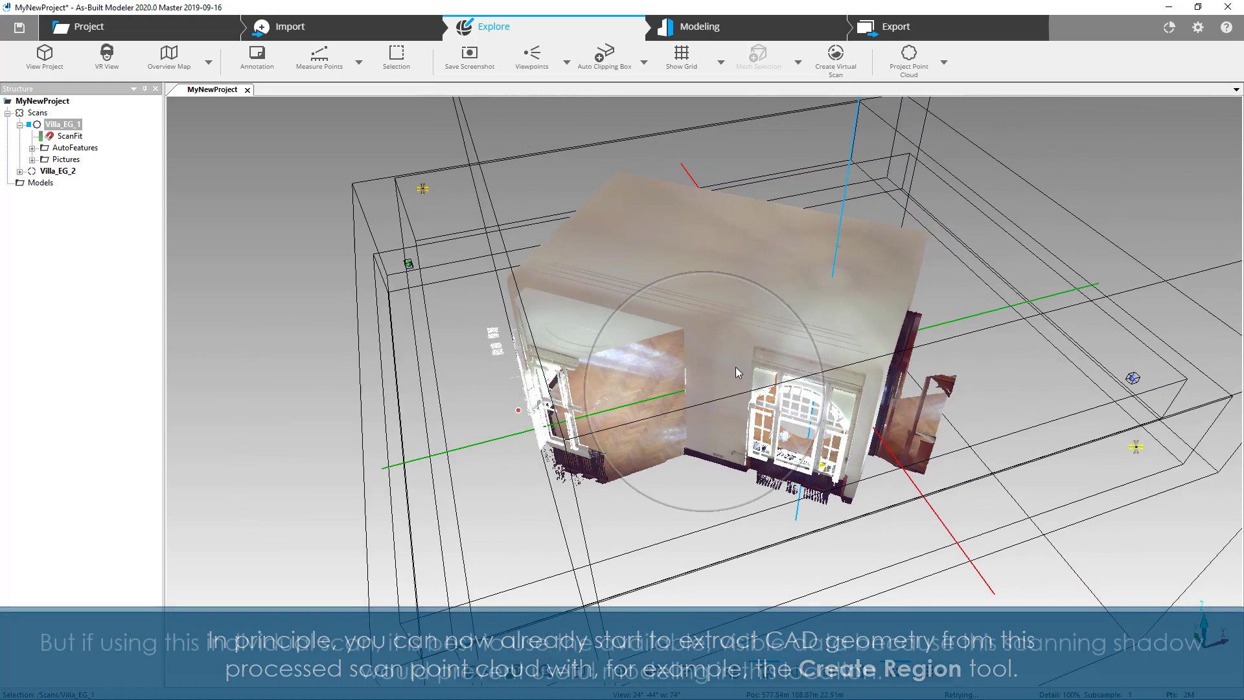
pyautogui.moveTo(1025, 402); pyautogui.dragTo(936, 387)
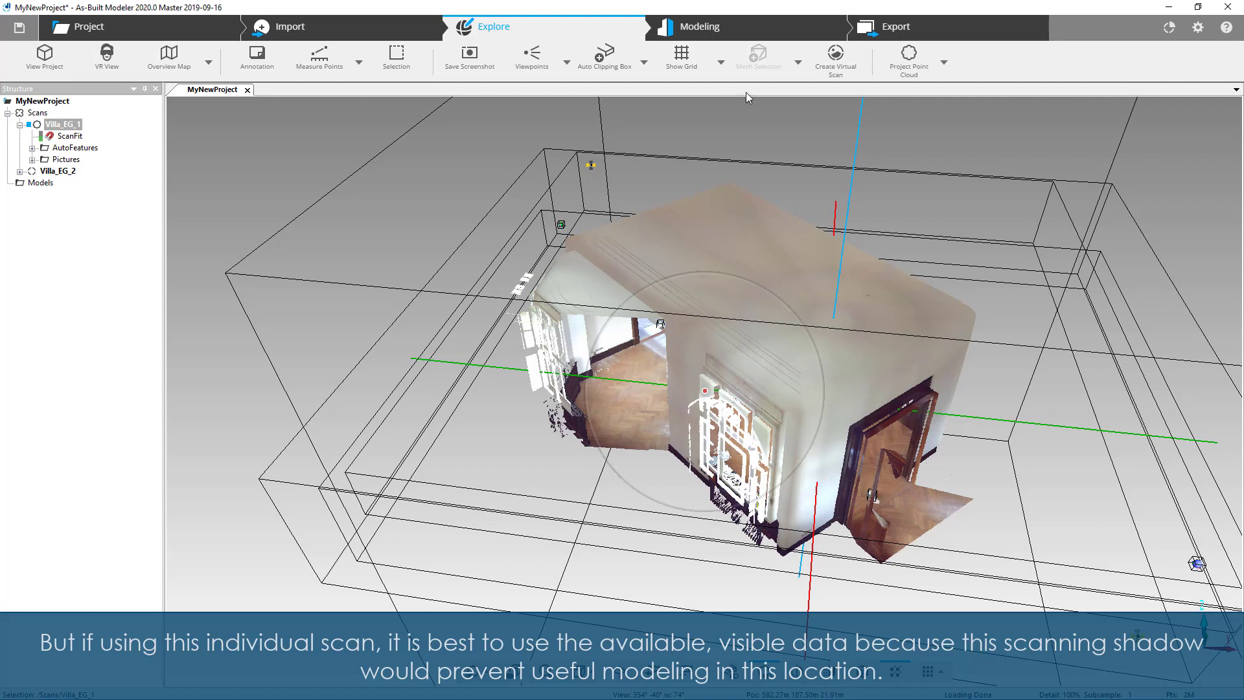
# Step: Start the Create Region tool for modeling and load the second scan, Villa_EG_2, into memory
pyautogui.click(709, 31)
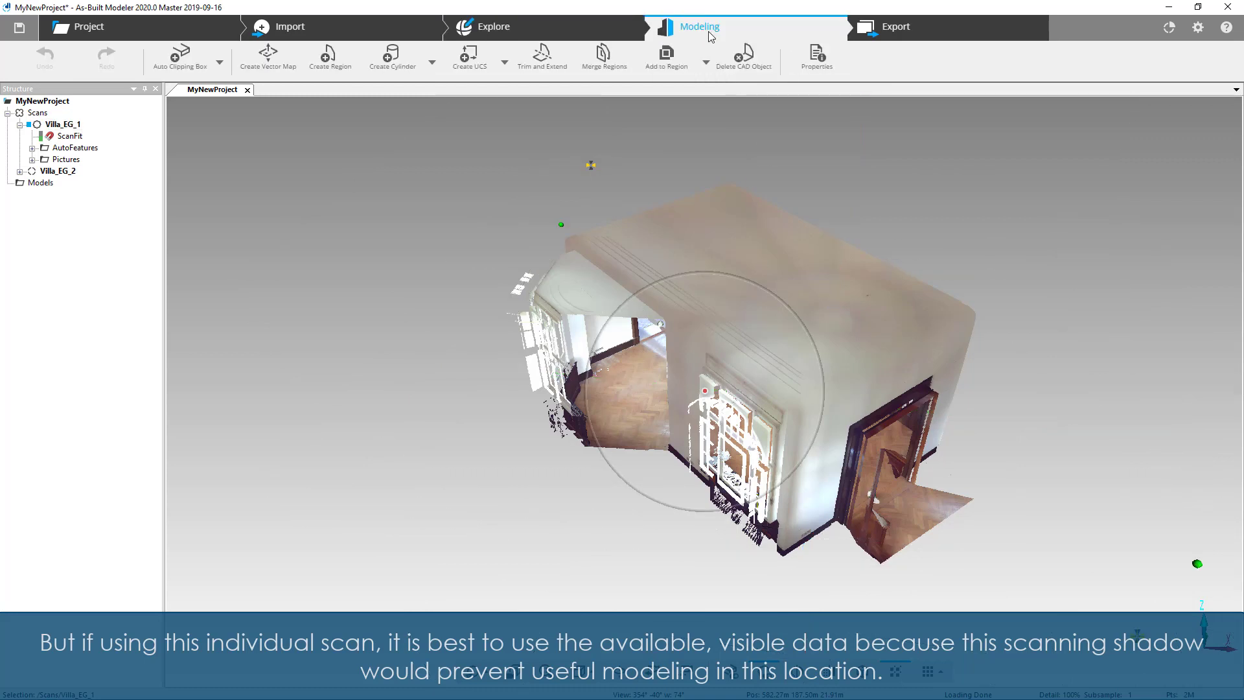
pyautogui.click(325, 57)
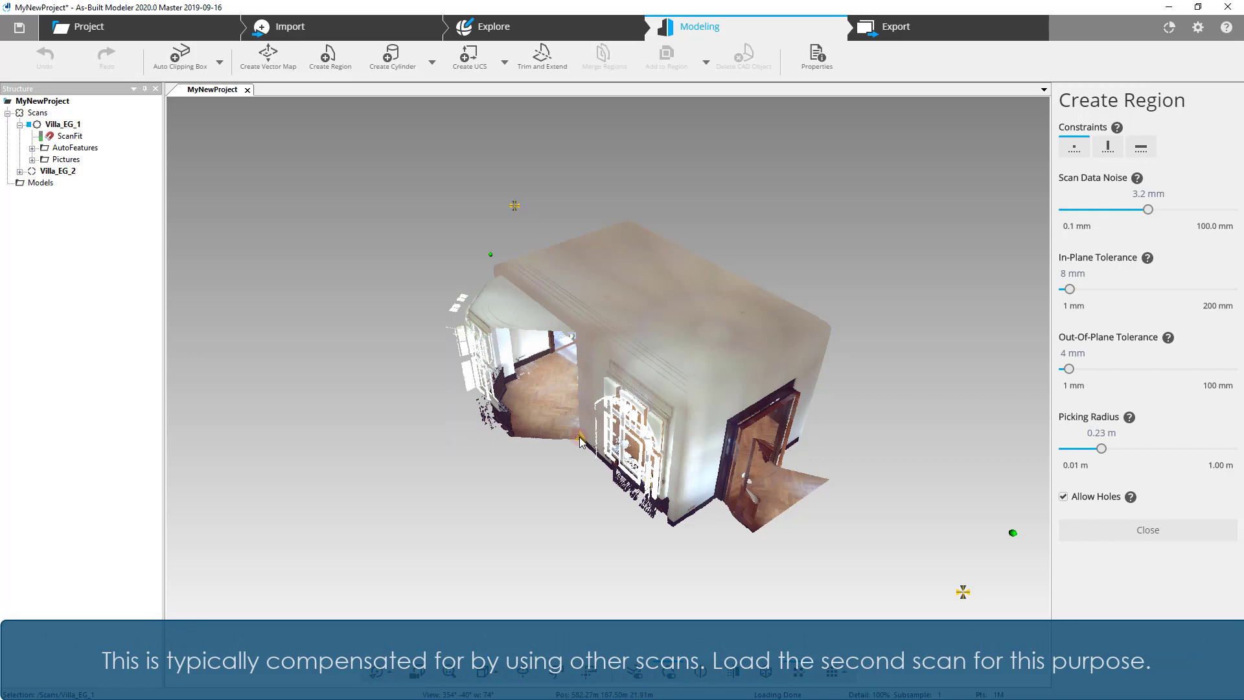
pyautogui.rightClick(48, 171)
pyautogui.click(86, 214)
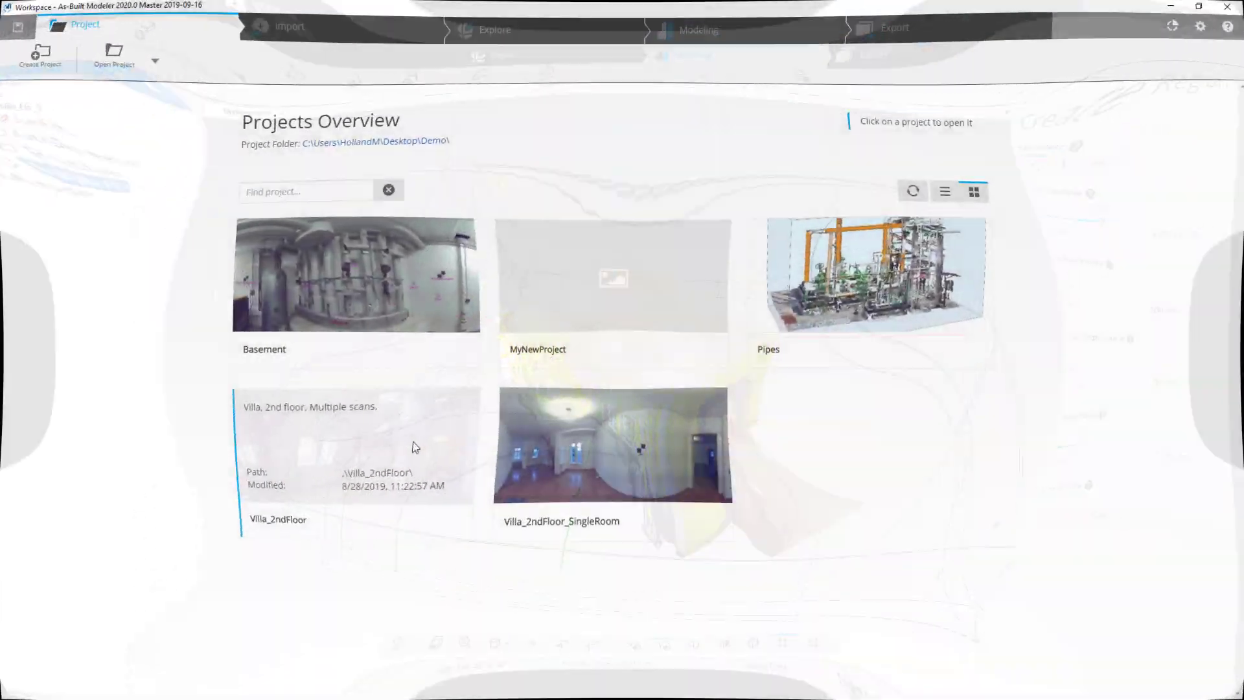
# Step: Open the Villa_2ndFloor project and review revisions 1 and 2 in its project history
pyautogui.click(415, 447)
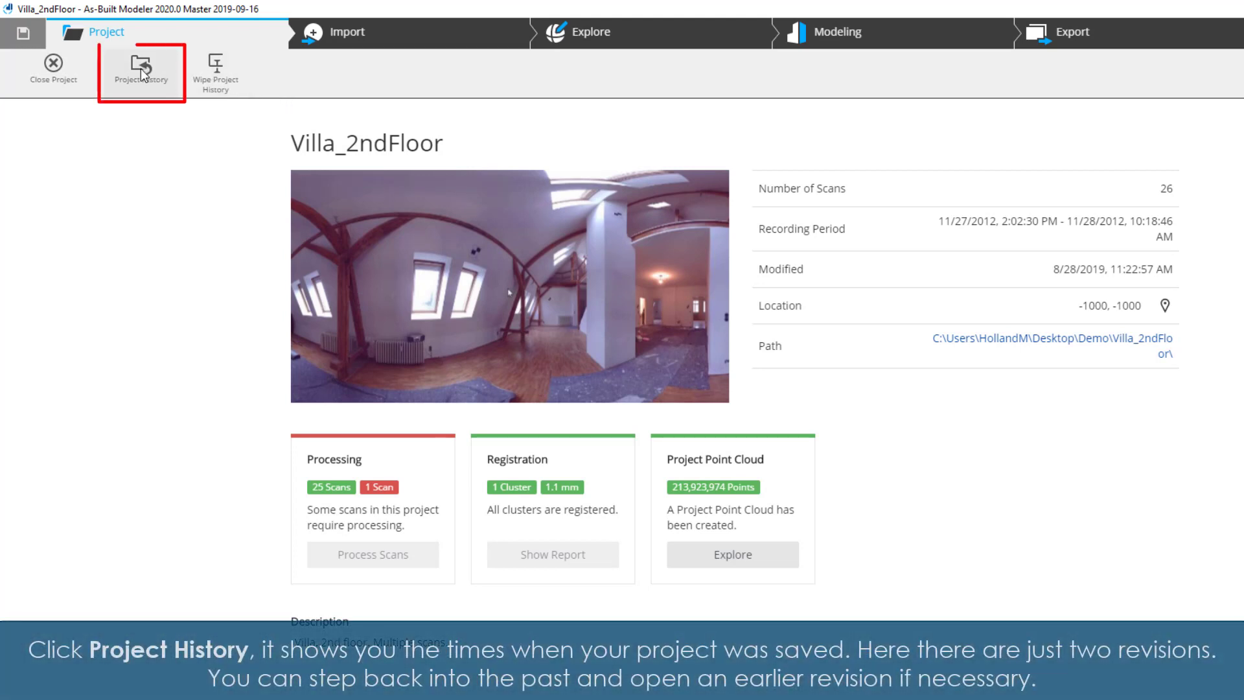
pyautogui.click(141, 68)
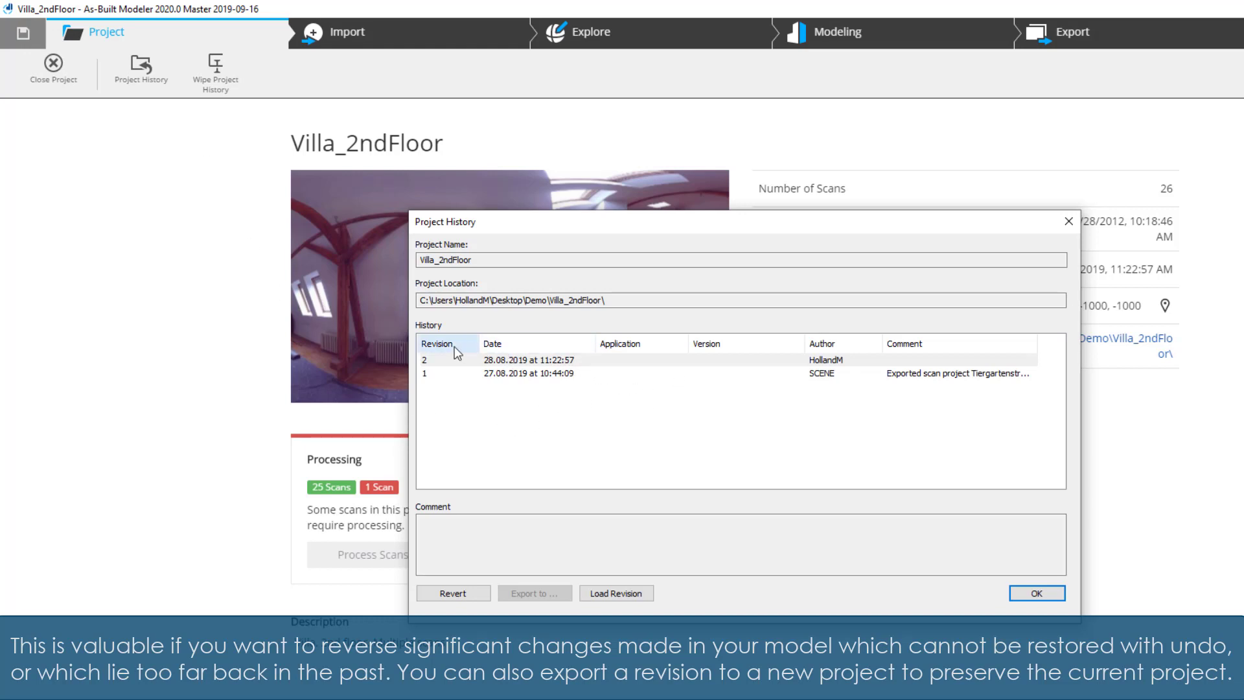
pyautogui.click(515, 374)
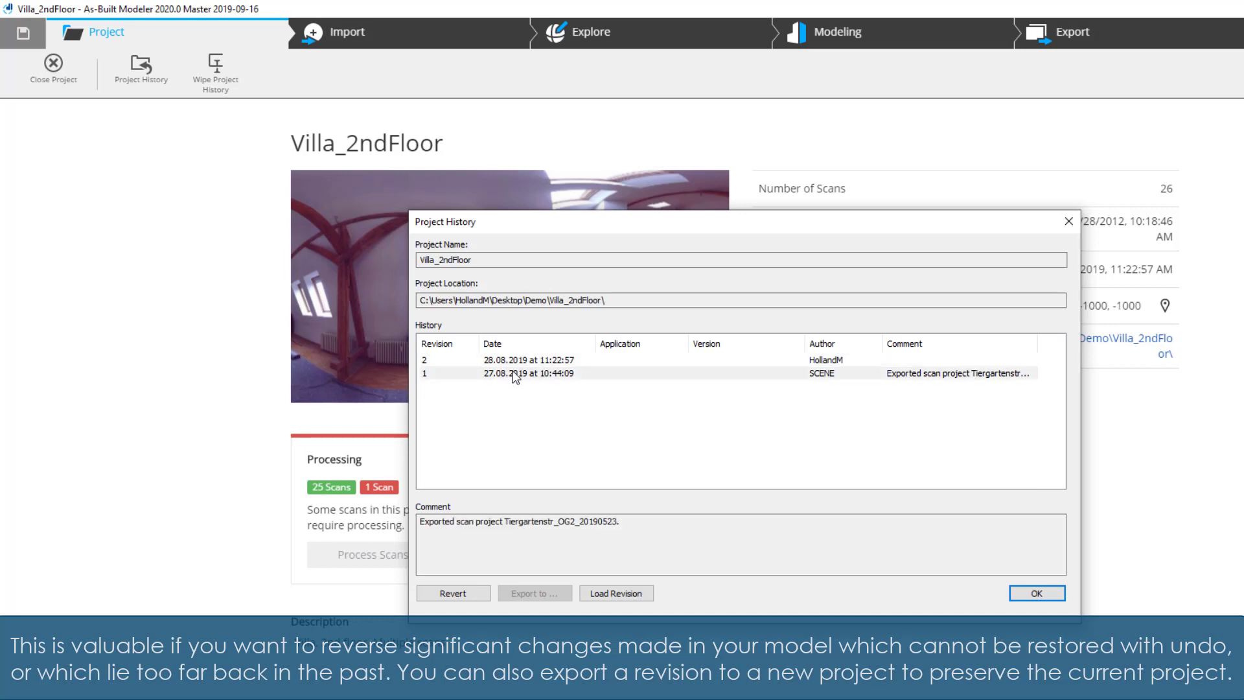
pyautogui.click(519, 361)
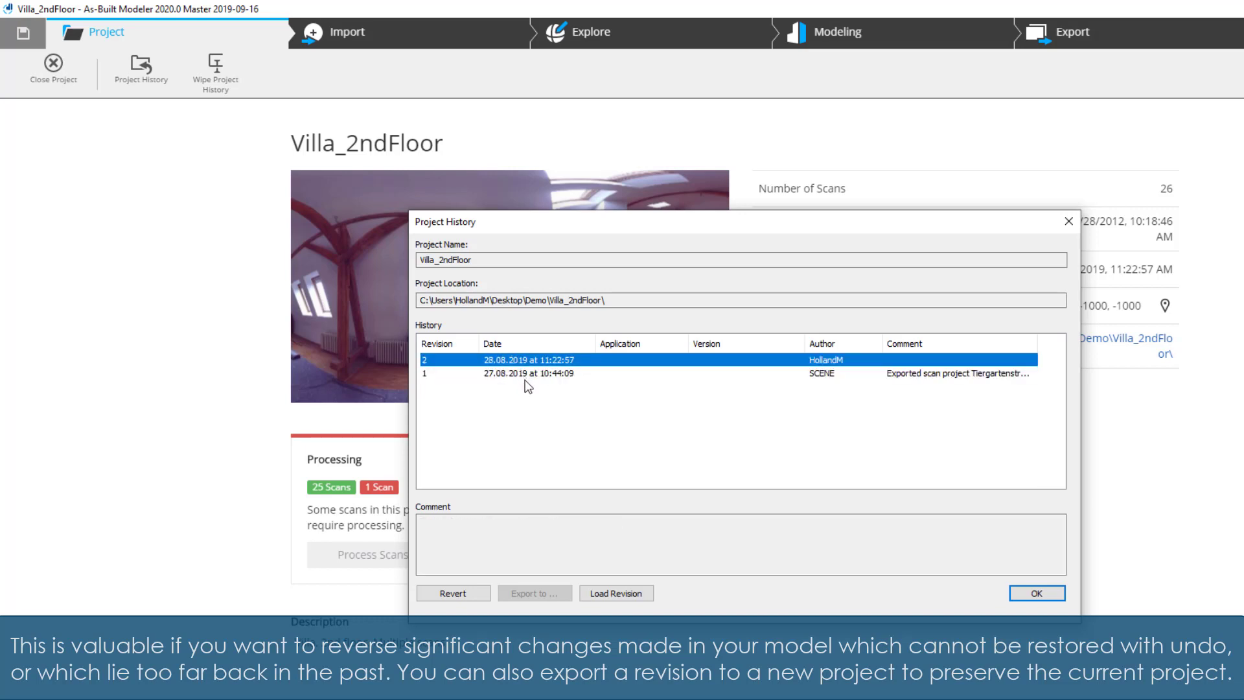
pyautogui.click(531, 374)
pyautogui.click(534, 359)
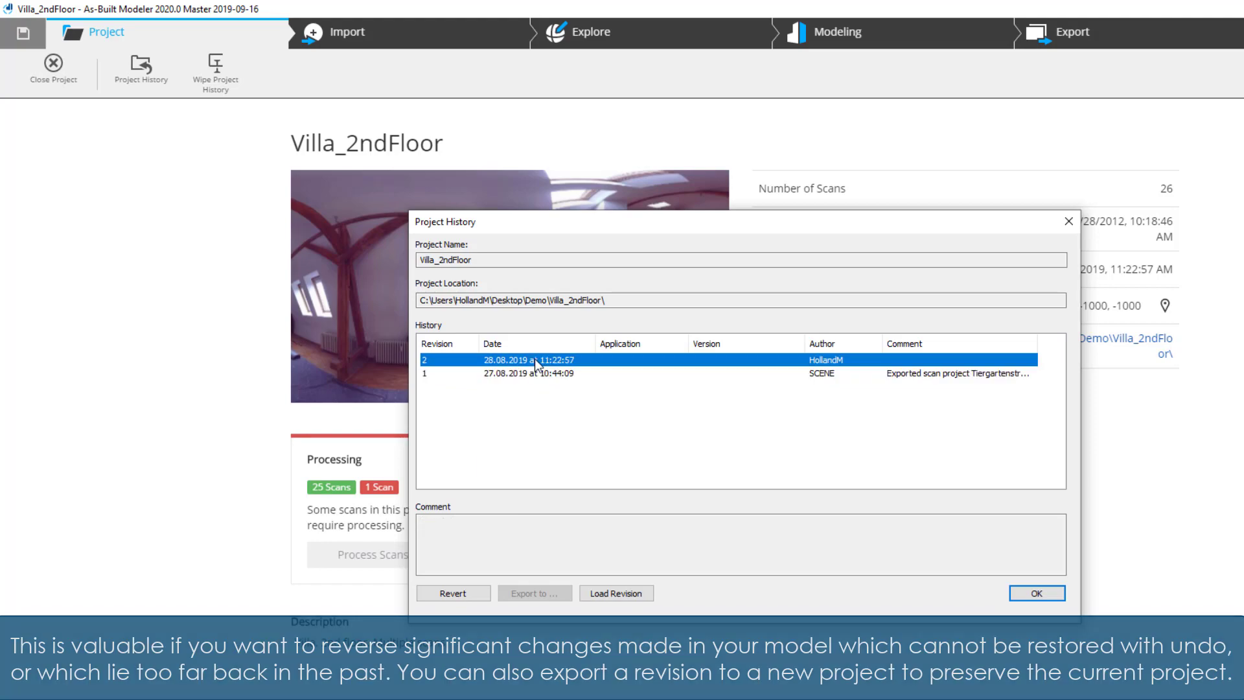